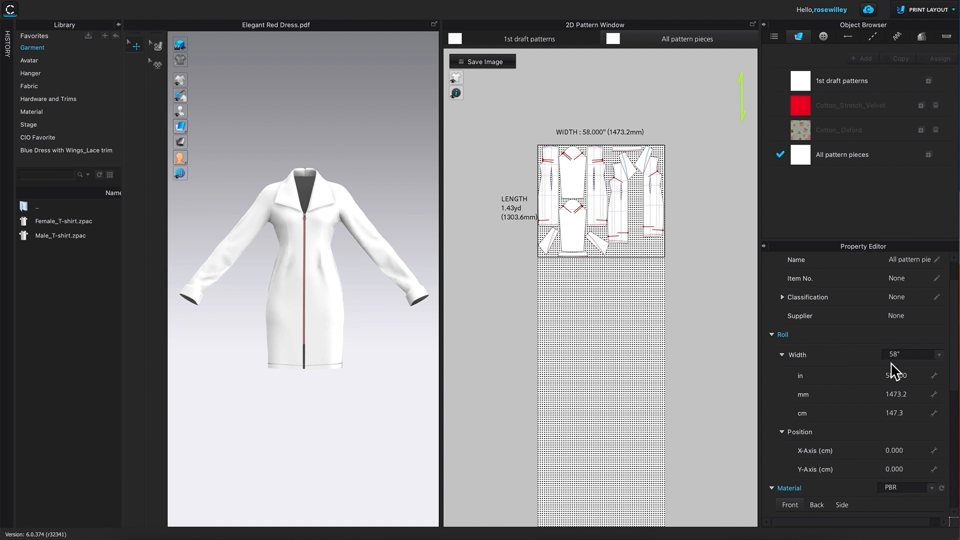
Set the roll width of the All pattern pieces fabric to a custom 24 in
click(939, 355)
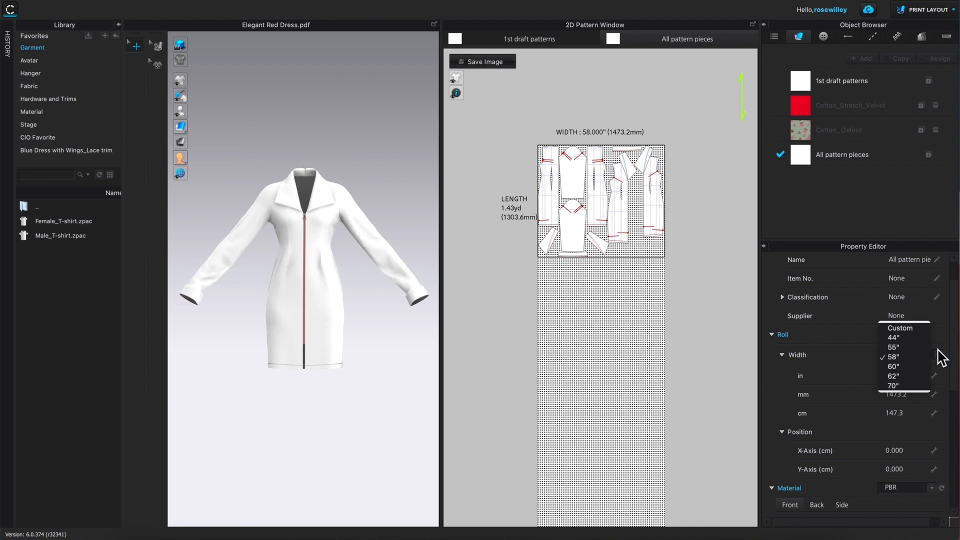
click(917, 329)
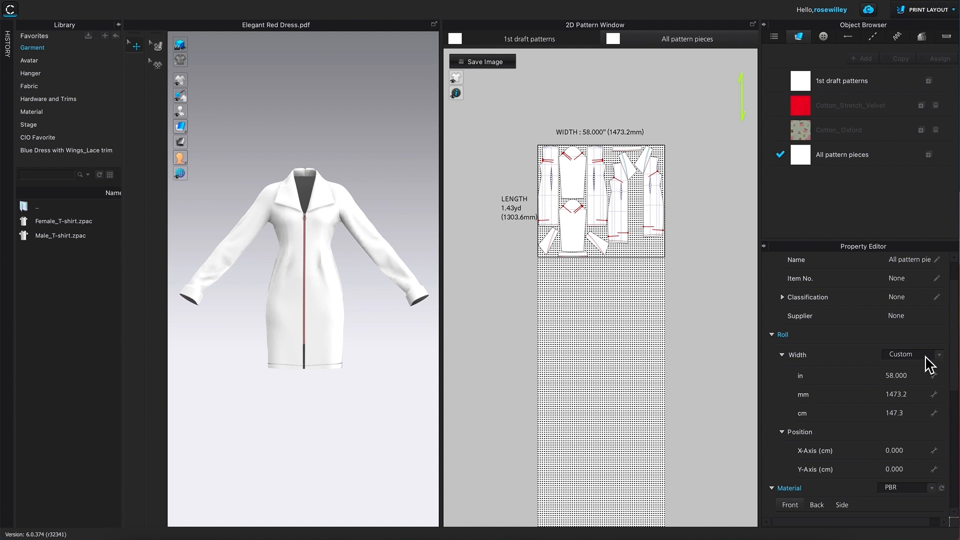
click(893, 379)
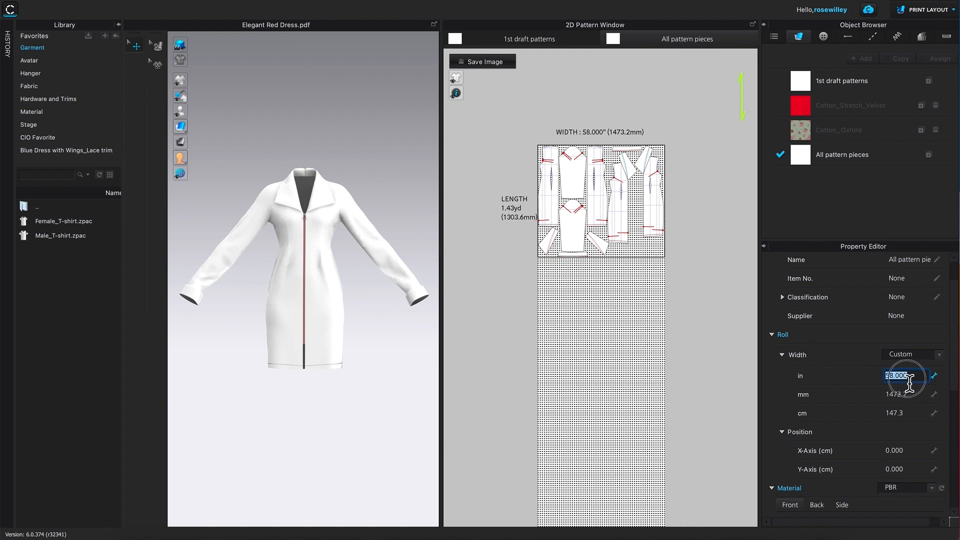
text(24)
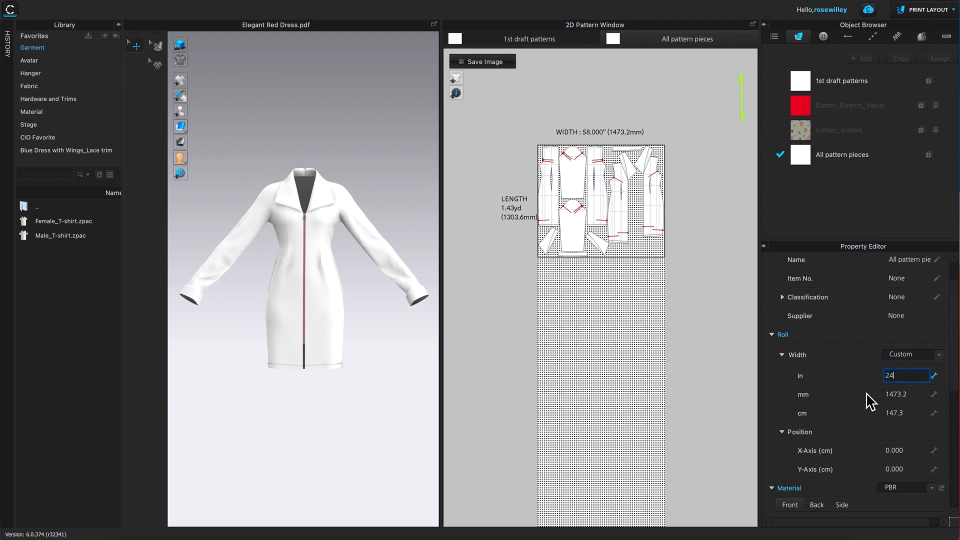
key(Return)
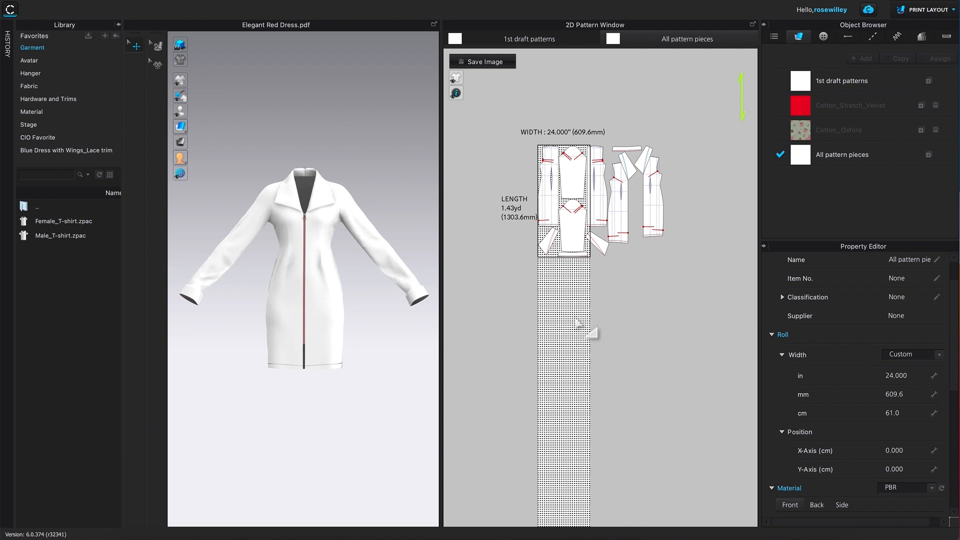
Nest all patterns on the roll for one garment with a buffer spacing of 0.5 cm
right_click(559, 314)
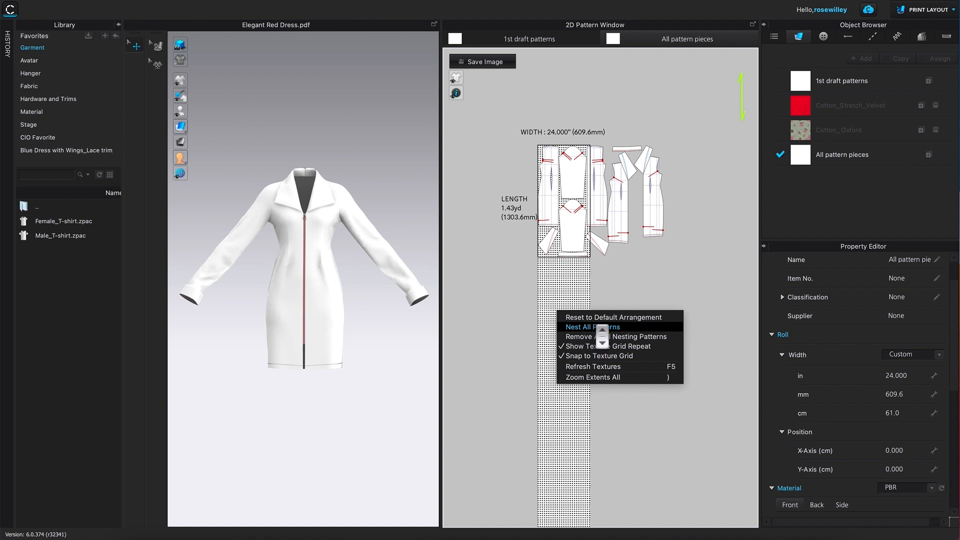
click(632, 327)
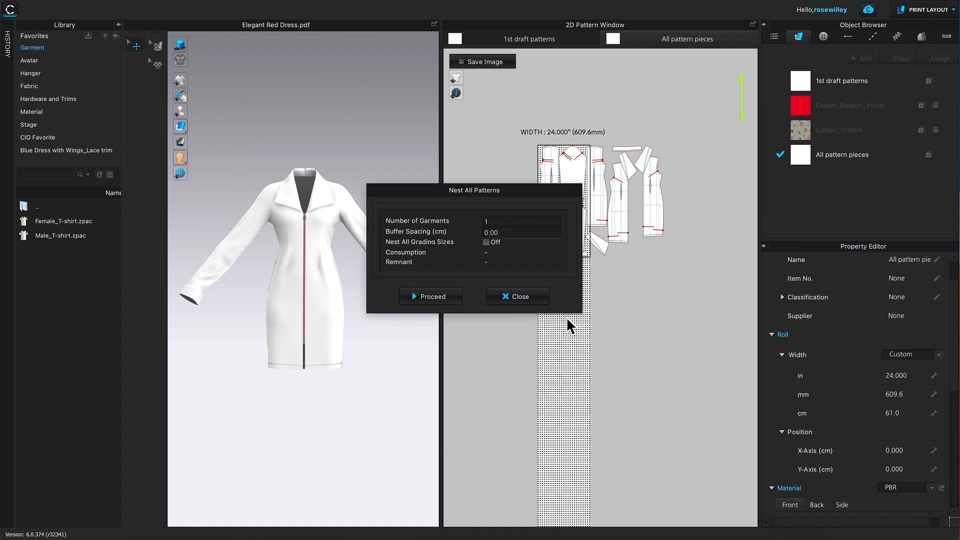
click(508, 234)
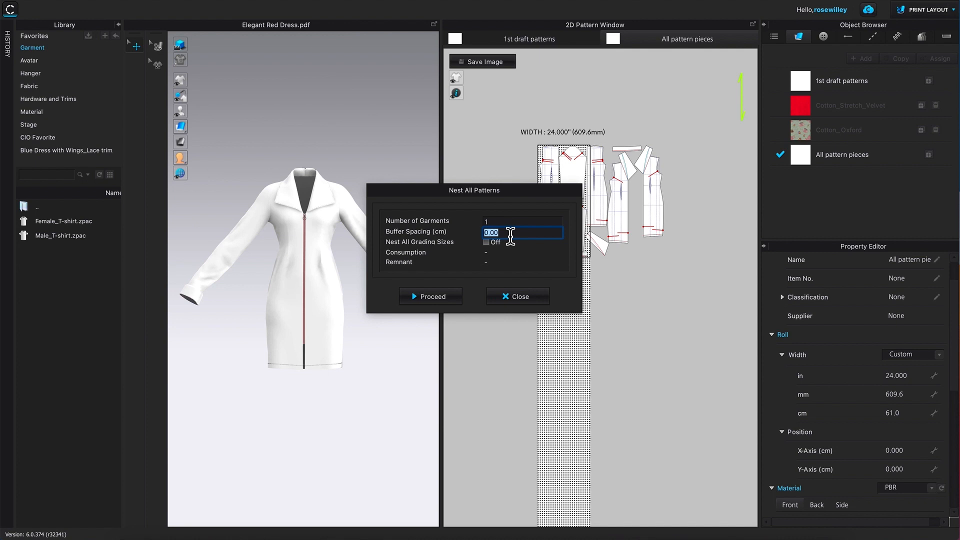
key(BackSpace)
text(.5)
click(433, 296)
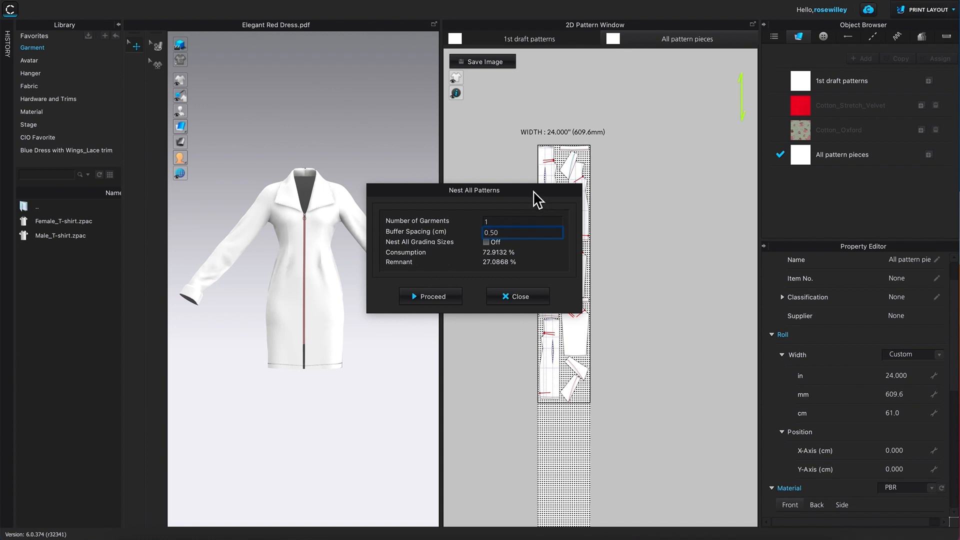
drag(535, 200, 458, 152)
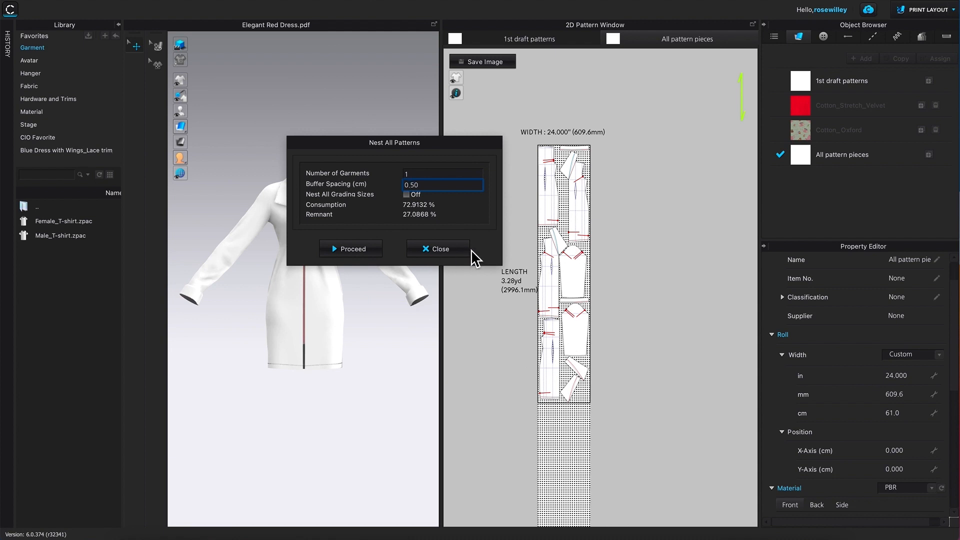
click(444, 251)
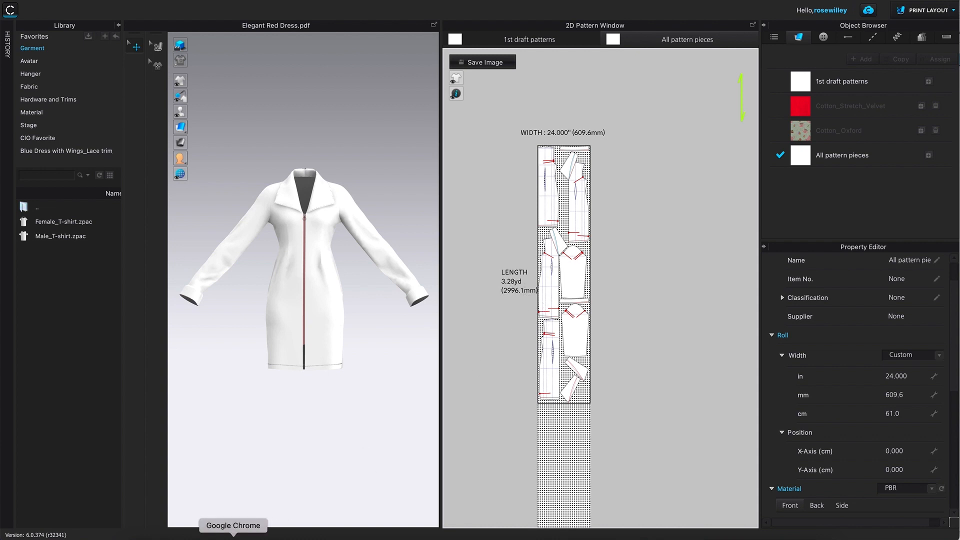
Switch to Google Chrome and search Google for the conversion "3.28 yard to inches"
click(233, 538)
click(420, 216)
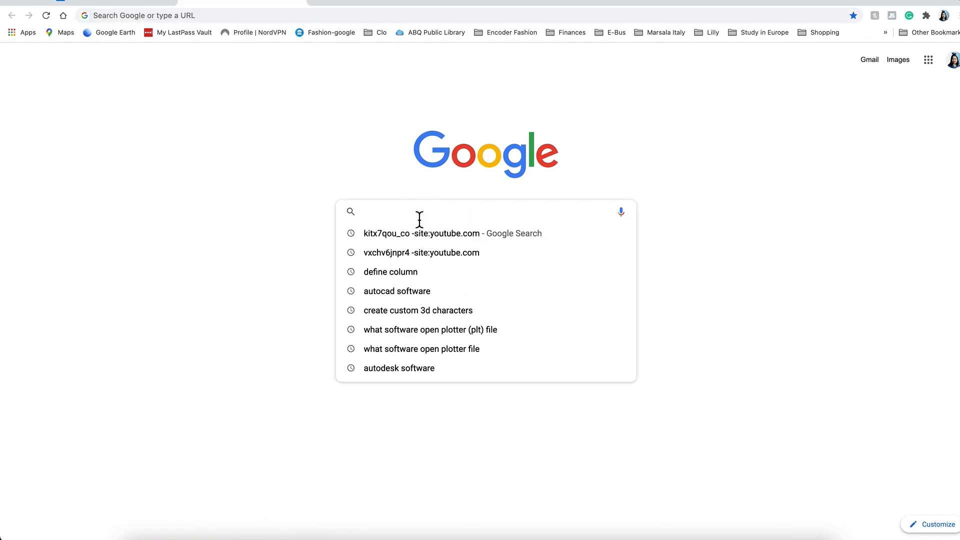
text(3.)
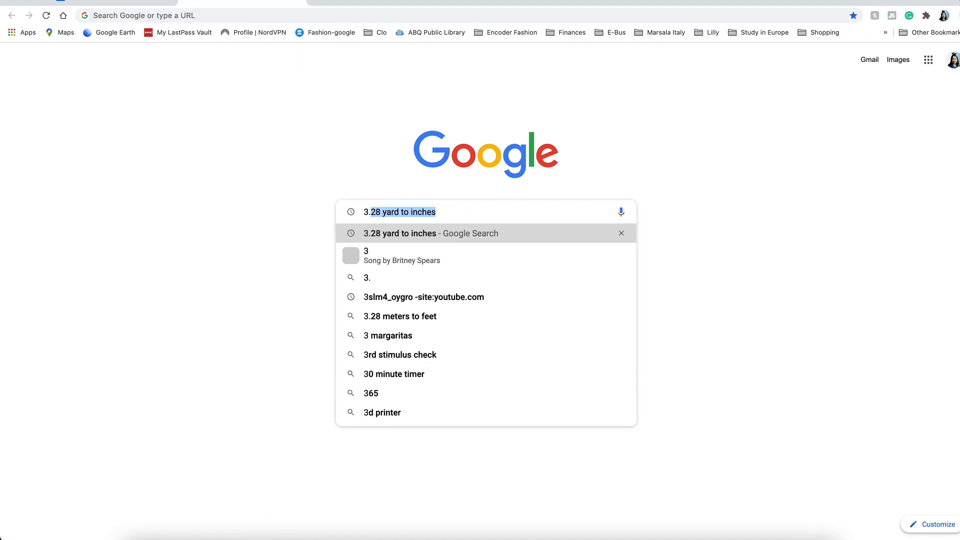
text(28)
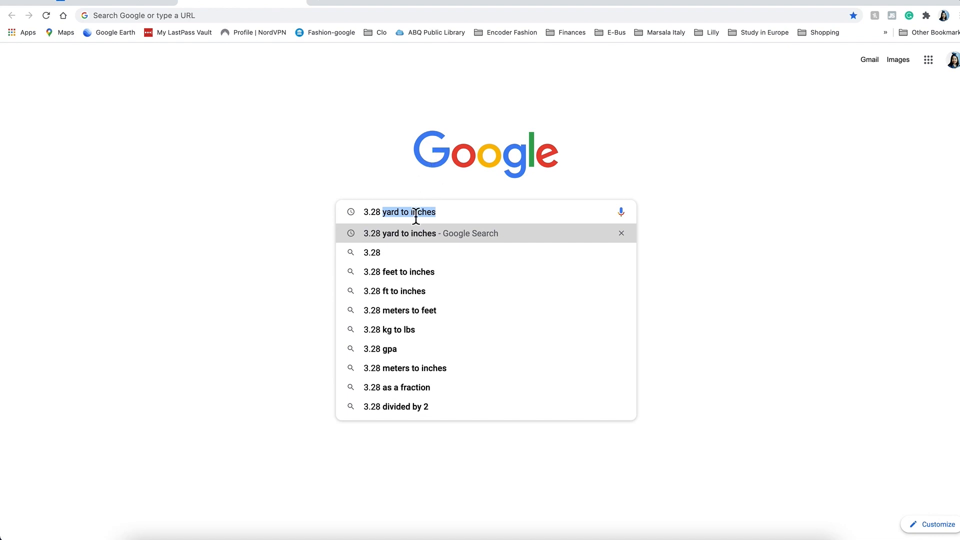
click(420, 233)
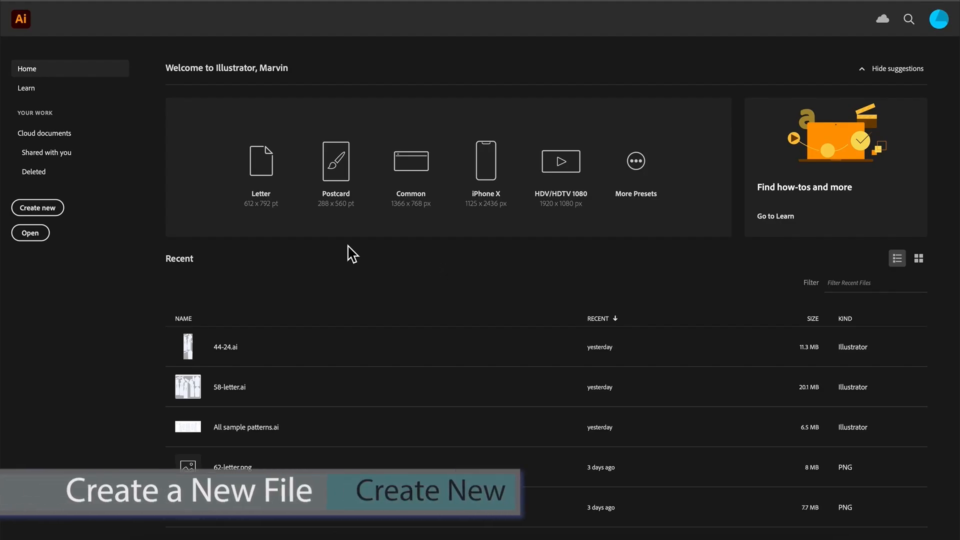
Switch to Illustrator, start a new document from the Letter print preset and name it "24 in x 119 in"
click(51, 213)
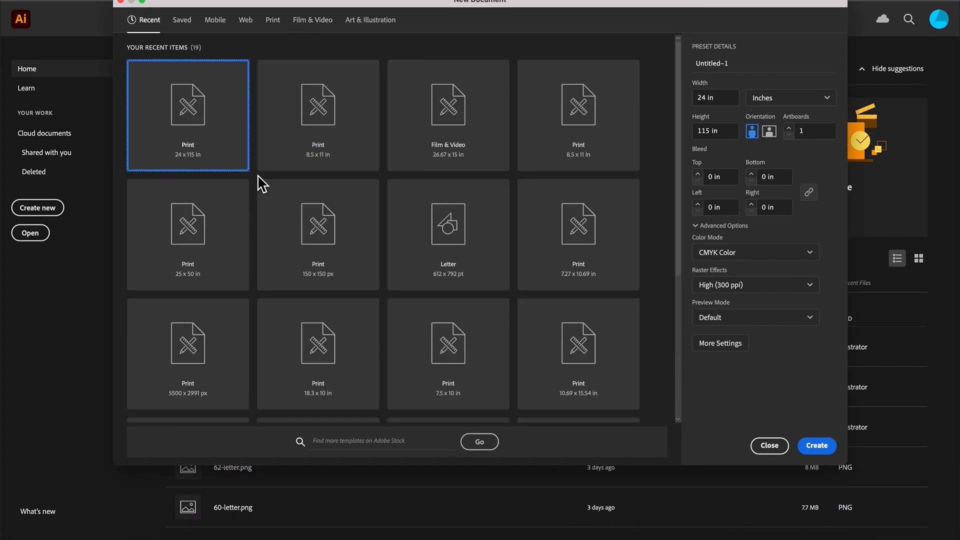
click(277, 26)
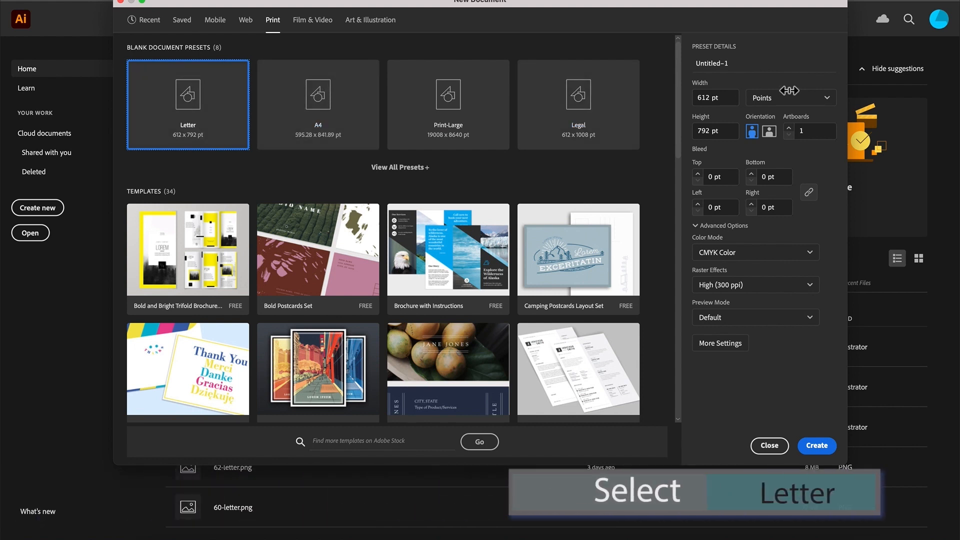
click(741, 69)
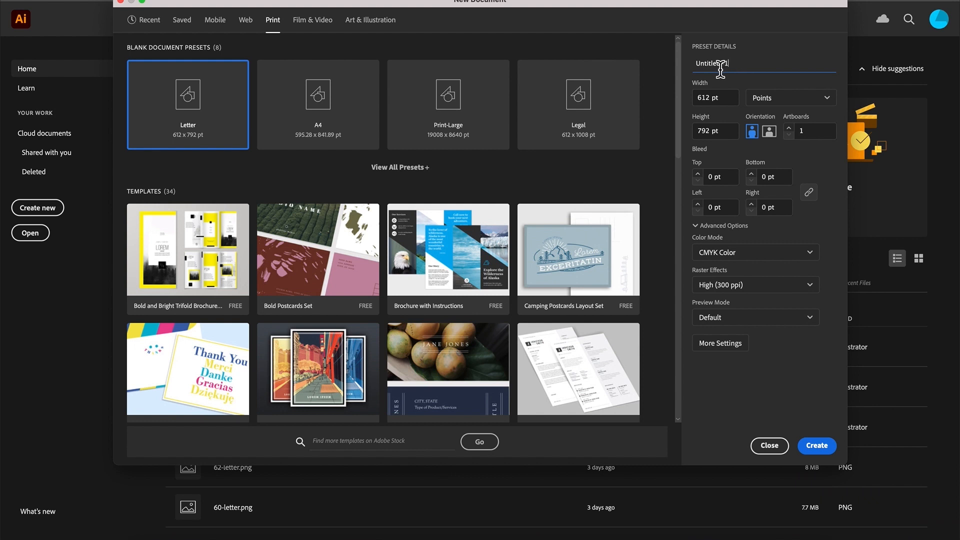
drag(696, 65, 765, 61)
text(24 in)
text(x 119 in)
Change the new document's units to inches and set its width to 24 in and height to 119 in
click(785, 99)
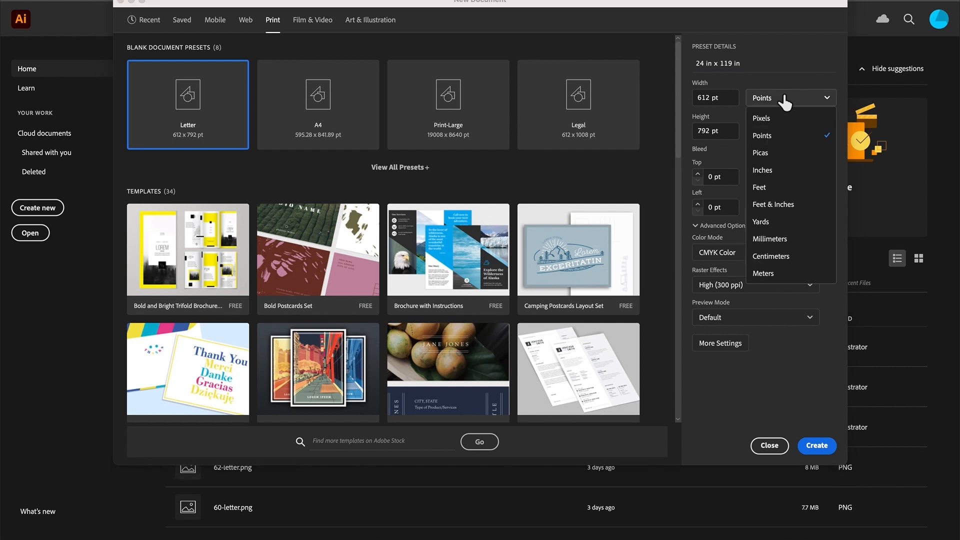
click(787, 175)
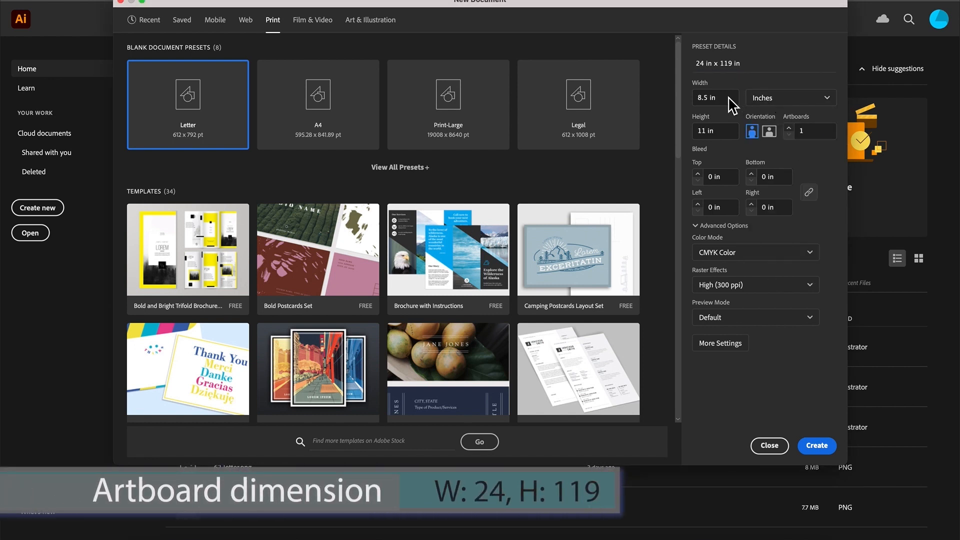
click(700, 99)
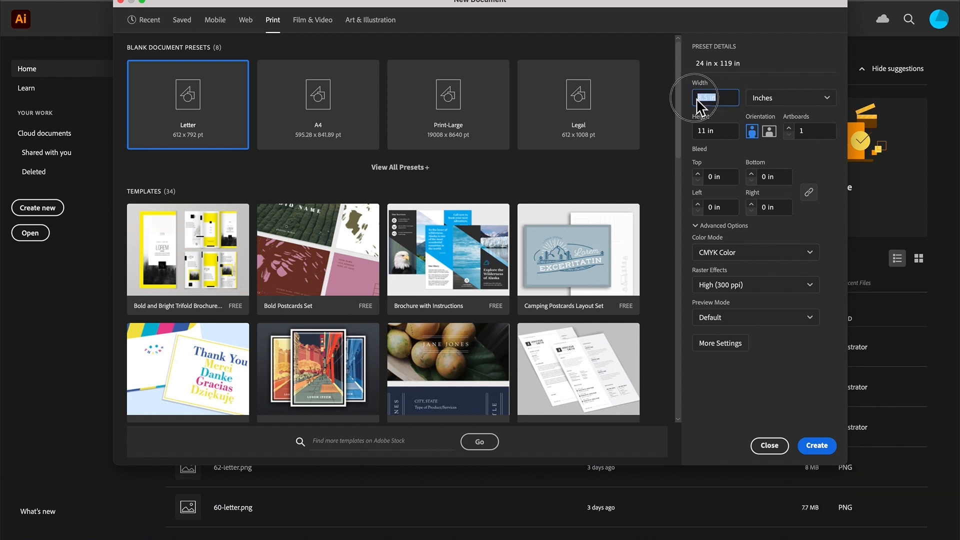
text(24in)
key(Tab)
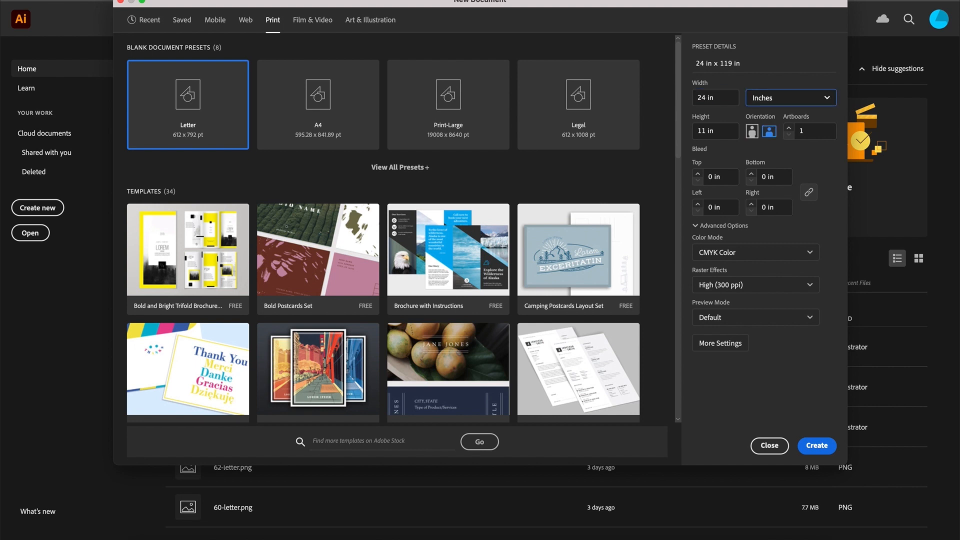
key(Tab)
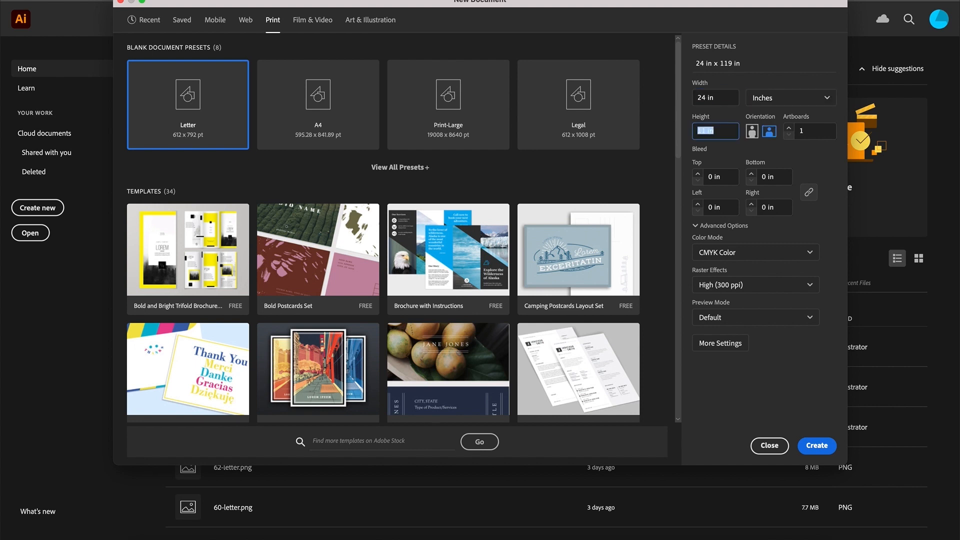
text(119in)
key(Tab)
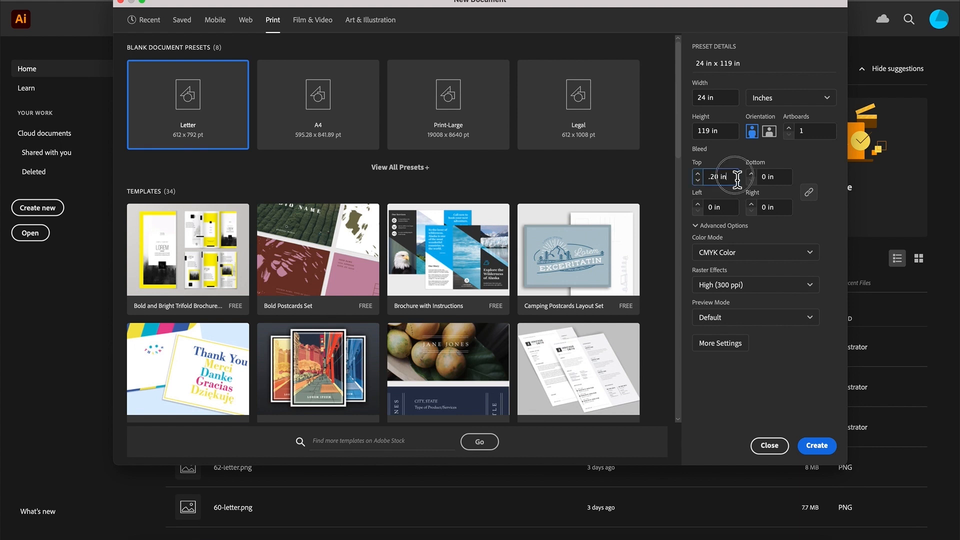
Set the bleed to 0.25 in on all four sides, open the additional settings and create the document
drag(738, 179, 691, 179)
key(BackSpace)
text(.25in)
key(Tab)
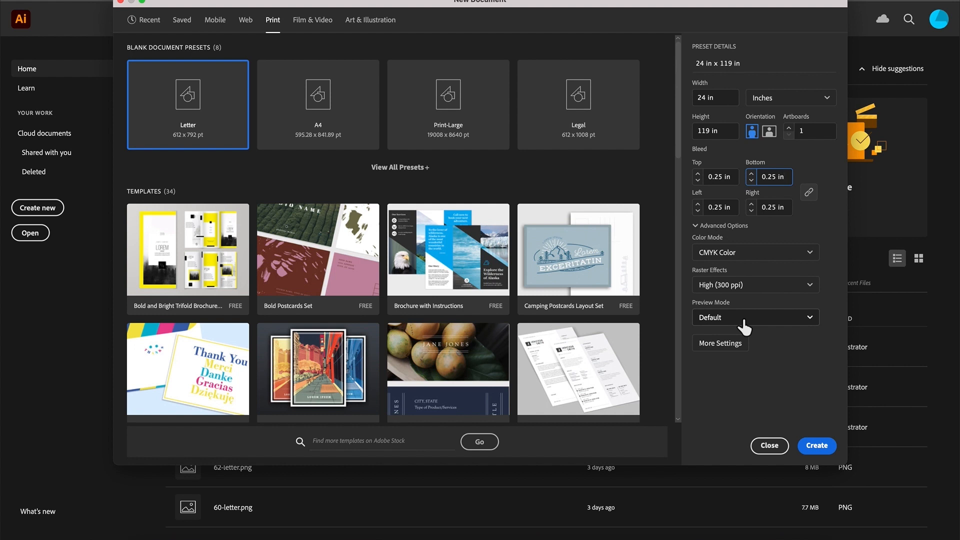
click(726, 350)
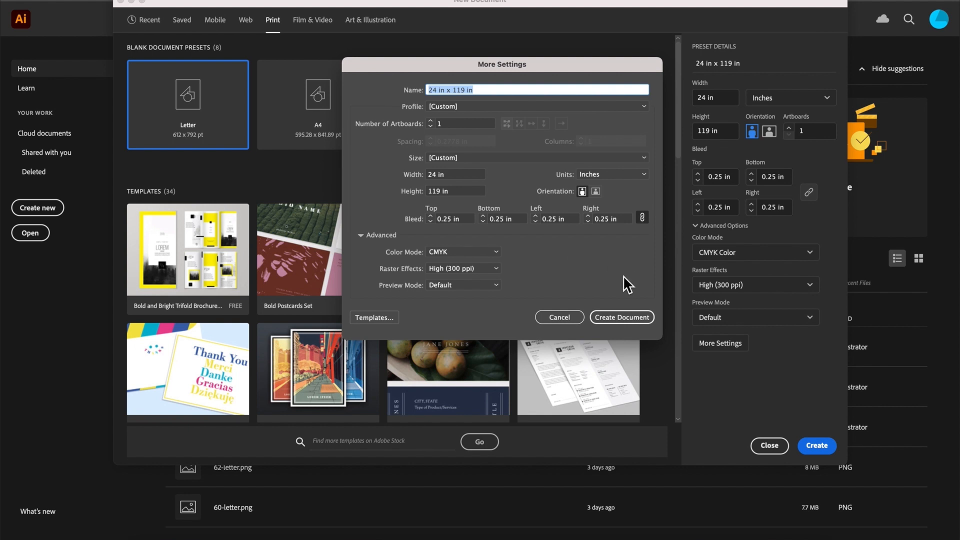
click(626, 320)
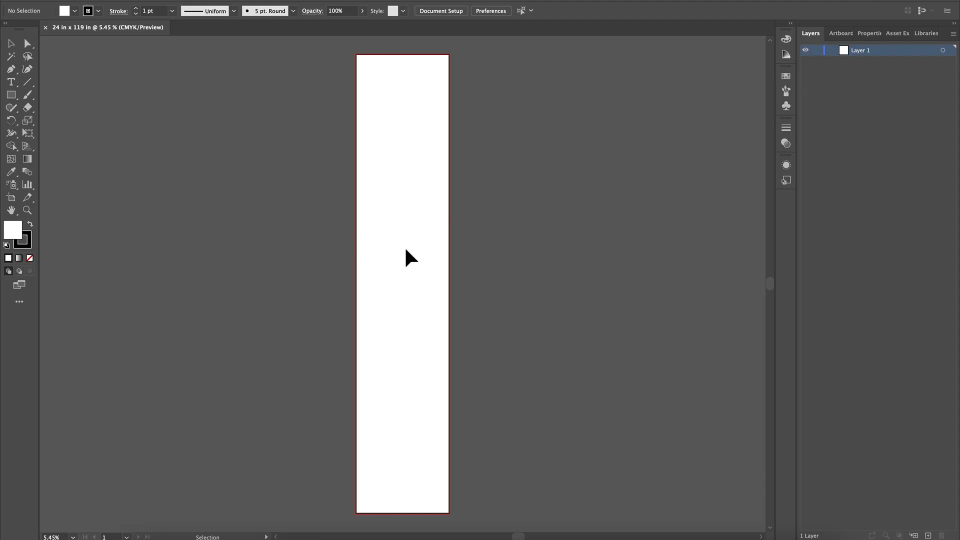